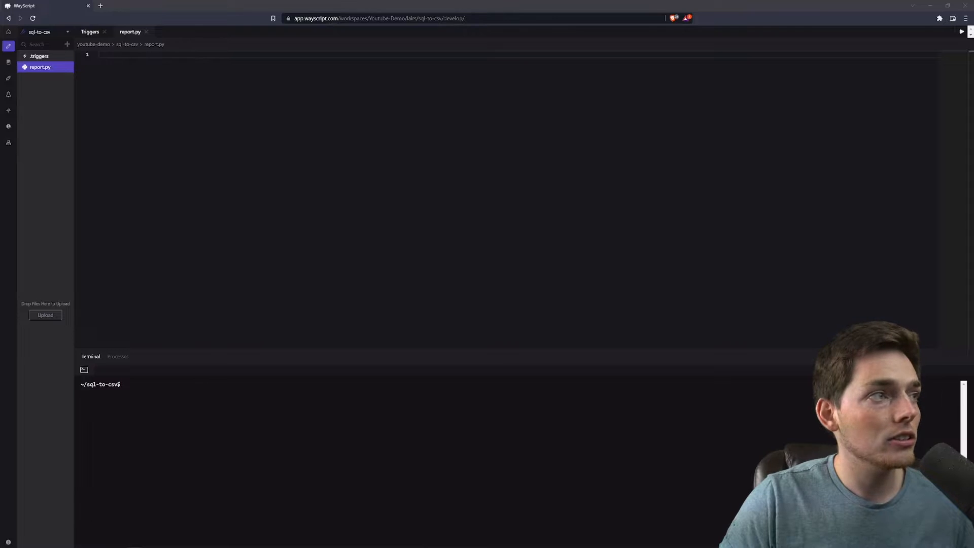
- Paste the MySQL persons-to-sql-data.csv script into report.py and enlarge the page
key("ctrl+v")
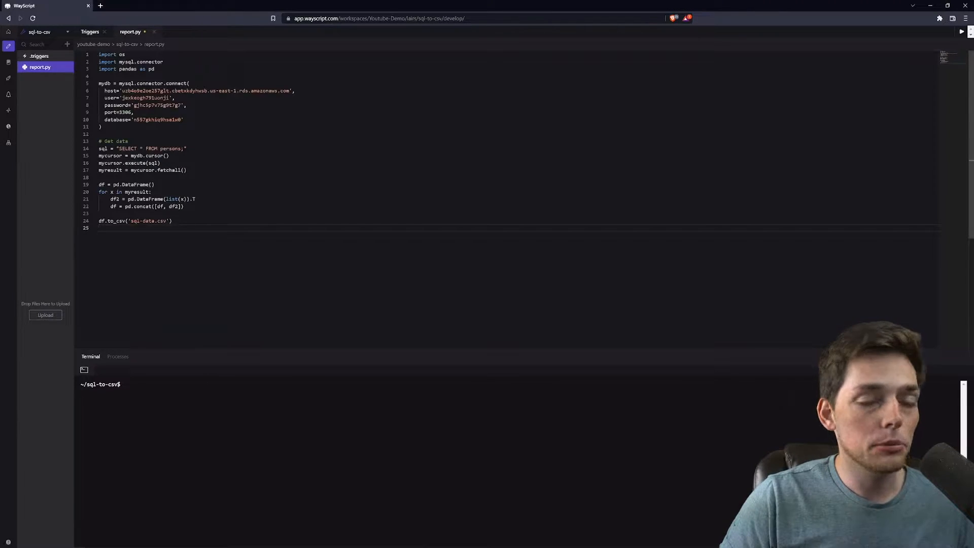
key("ctrl+plus")
key("ctrl+plus")
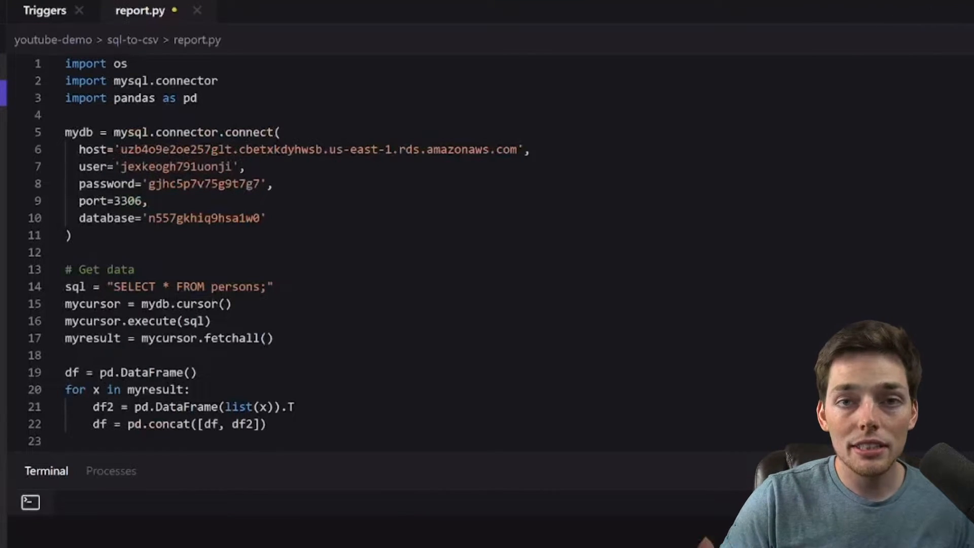
scroll(381, 266, "down", 2)
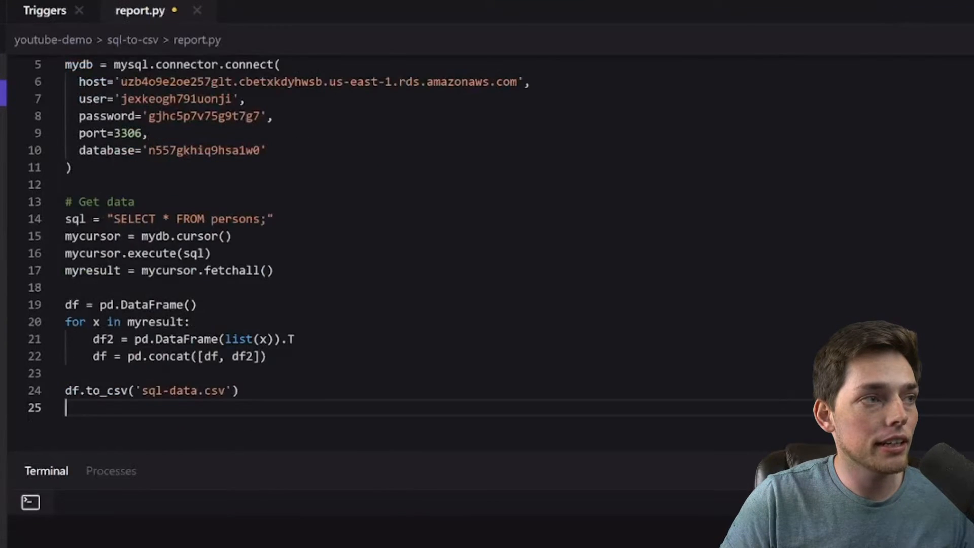
scroll(381, 267, "down", 2)
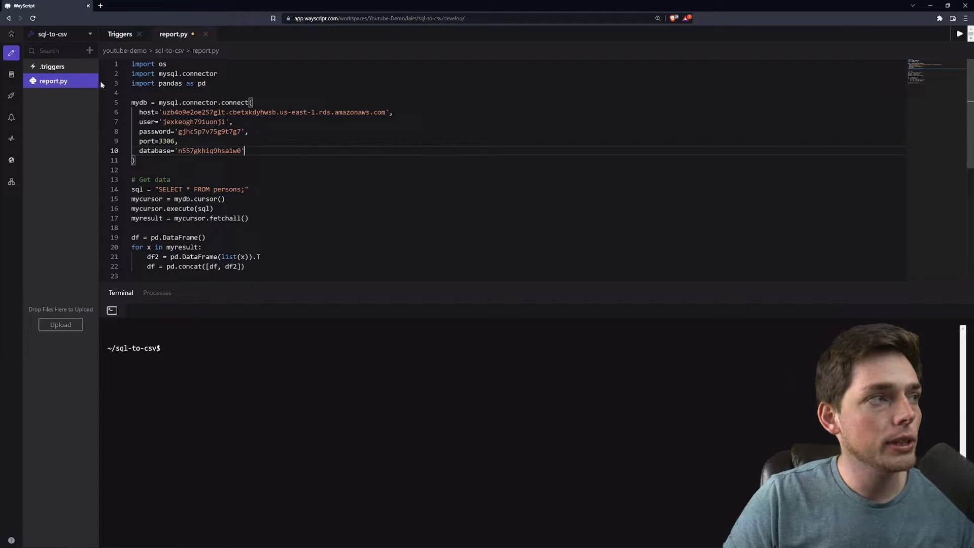
- Add a cron trigger from .triggers and select its default command to replace with python report.py
left_click(54, 67)
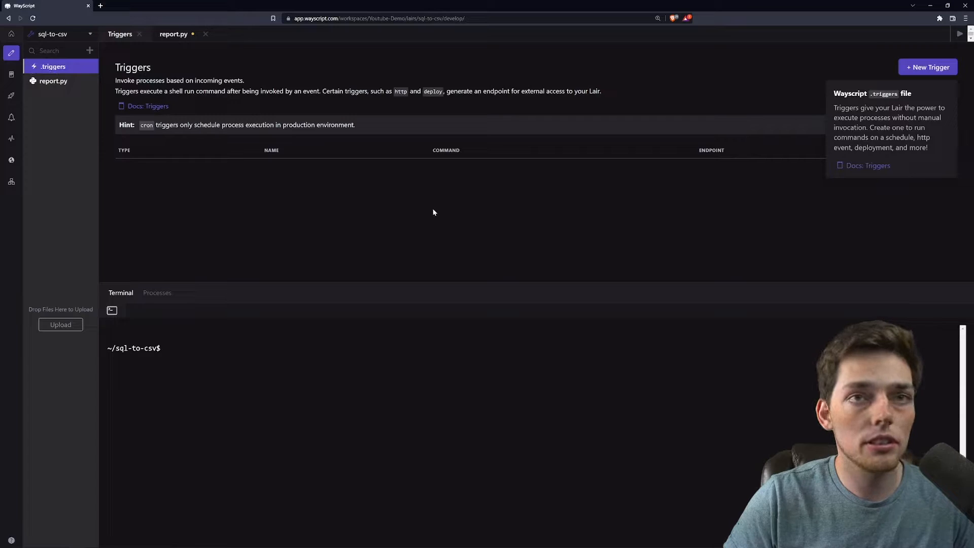
left_click(916, 70)
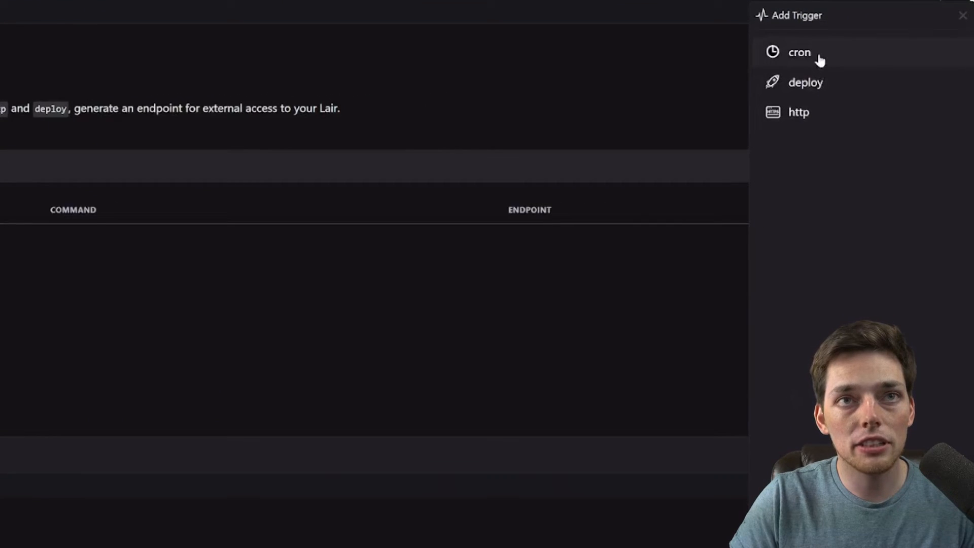
left_click(819, 59)
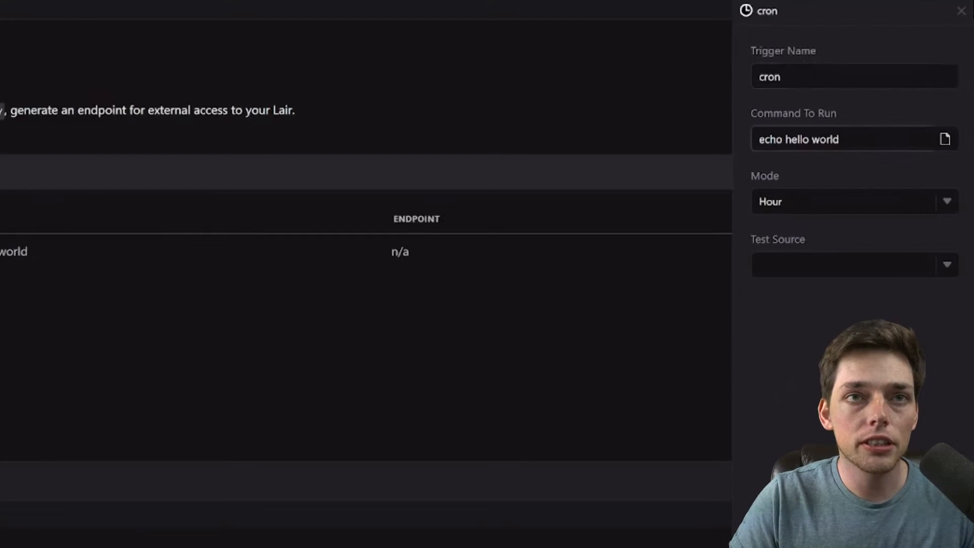
double_click(825, 139)
triple_click(826, 139)
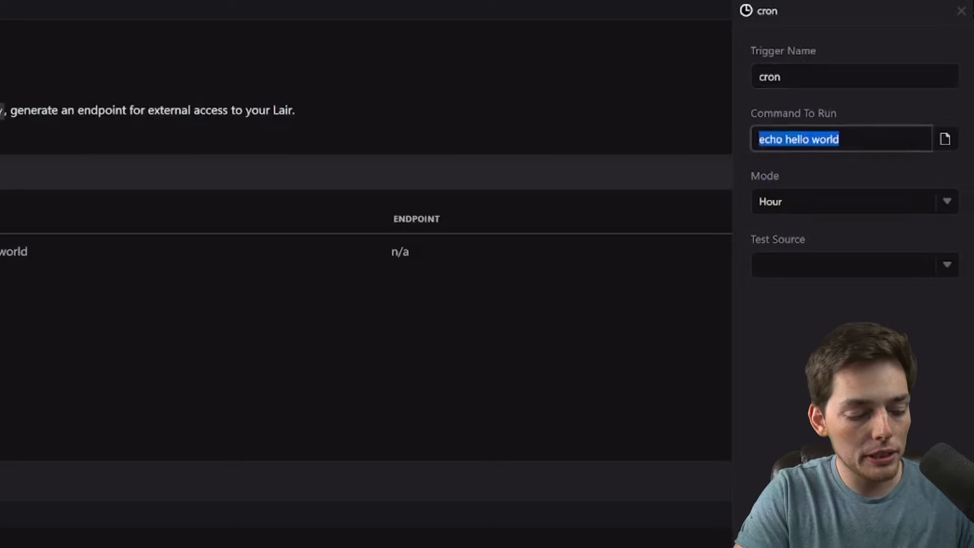
type("python")
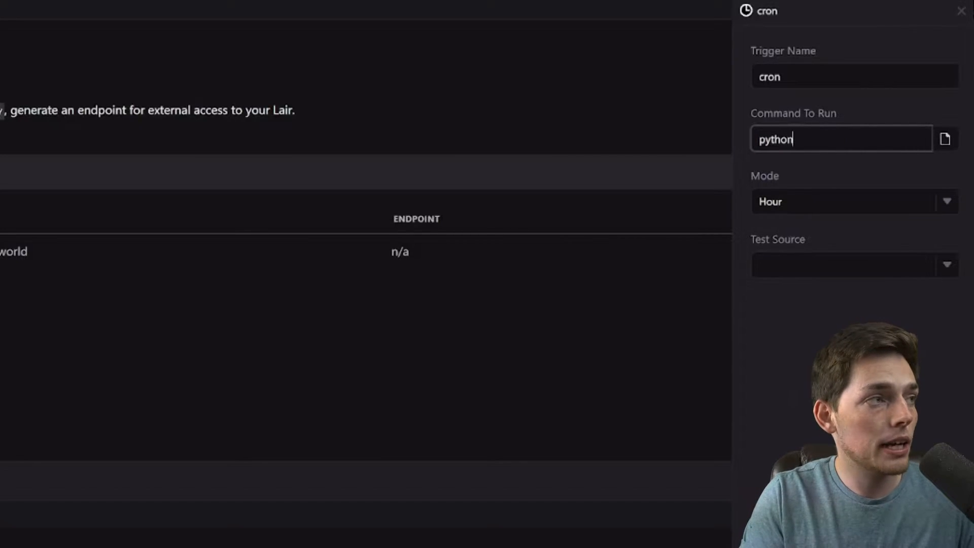
type(" report.")
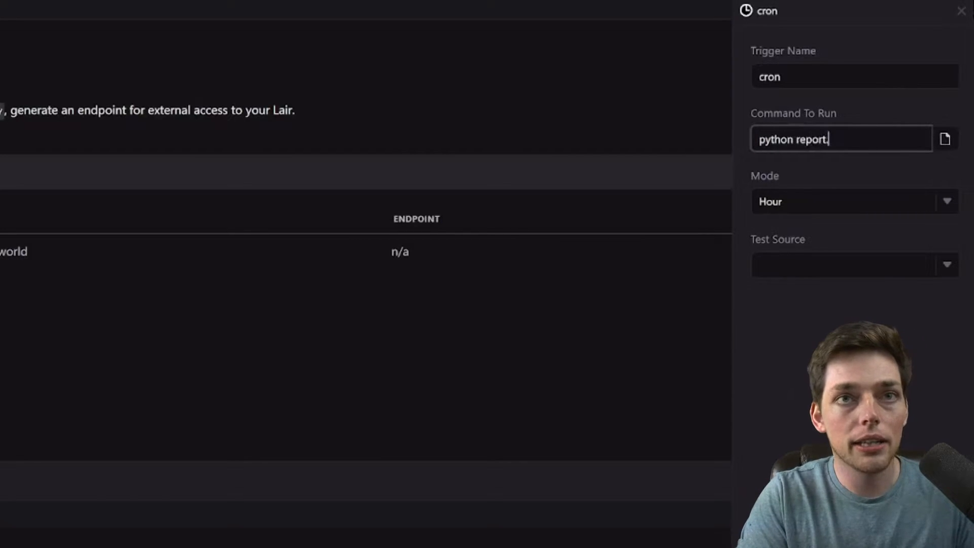
type("py")
- Commit the command and set a Custom schedule with crontab 0 8 * * * in UTC
left_click(859, 196)
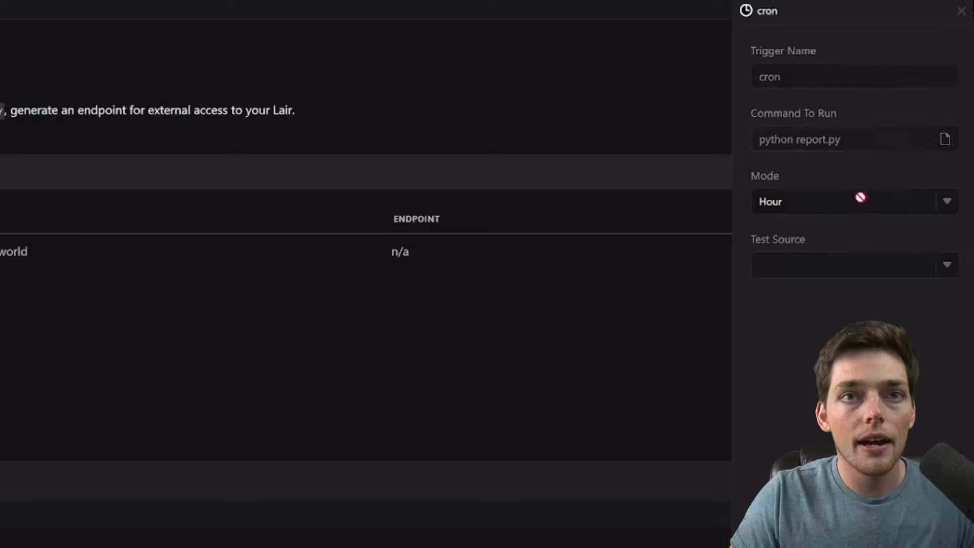
left_click(944, 204)
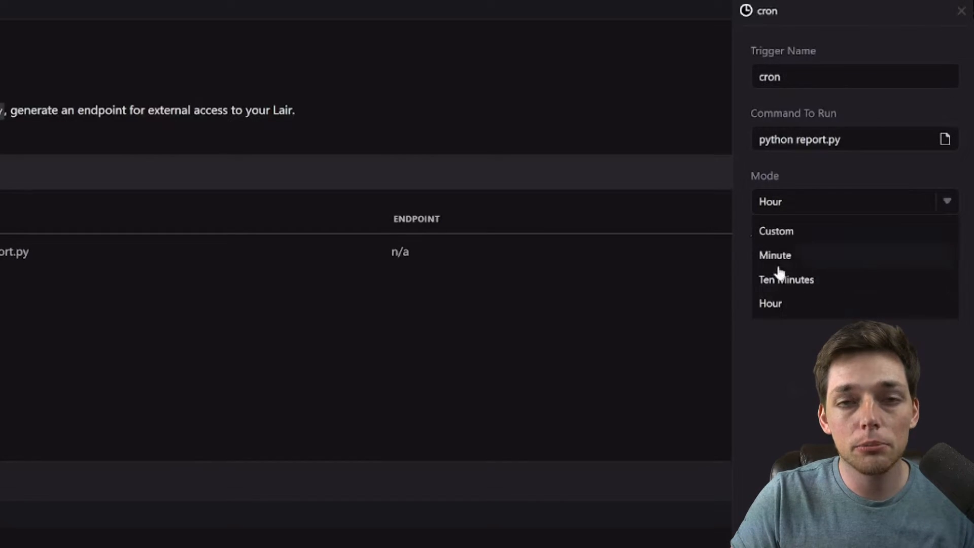
left_click(789, 230)
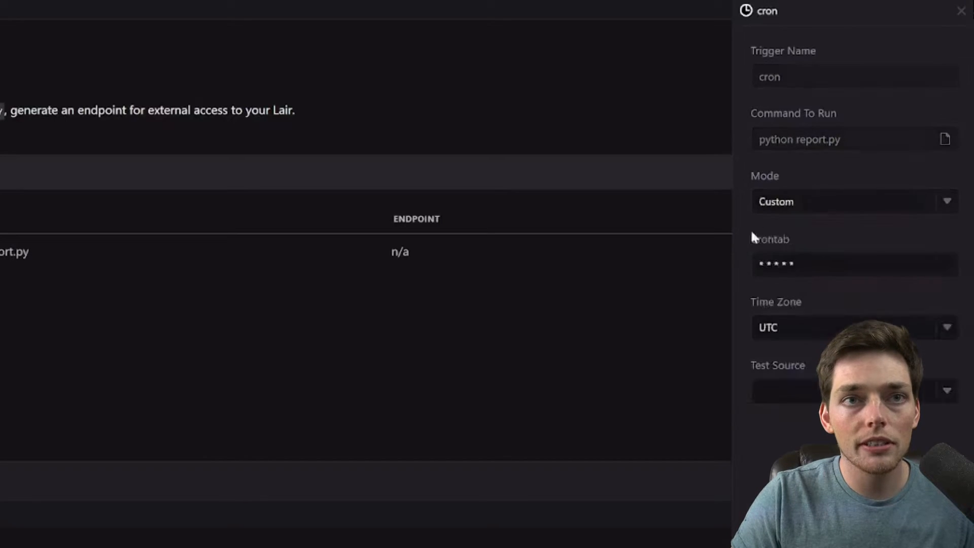
left_click(758, 263)
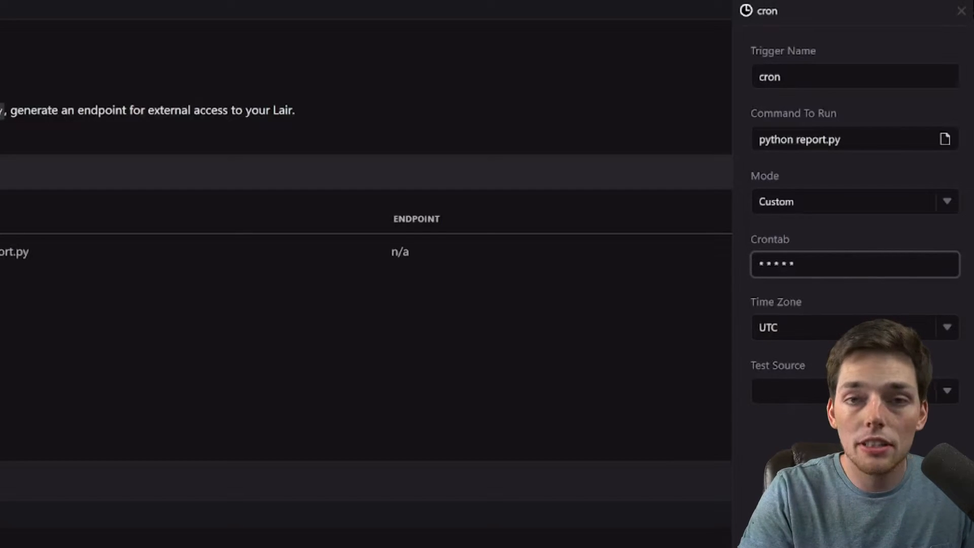
type("0 ")
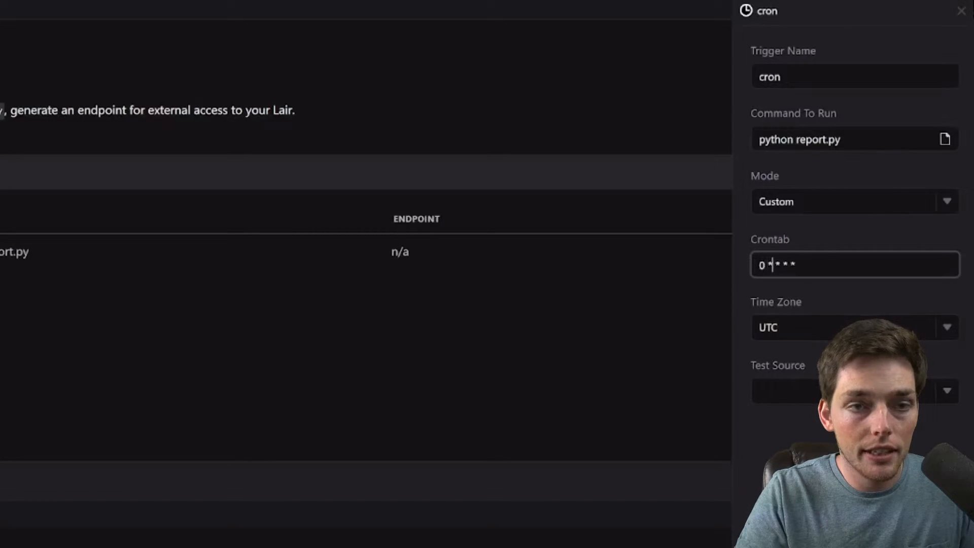
type("8")
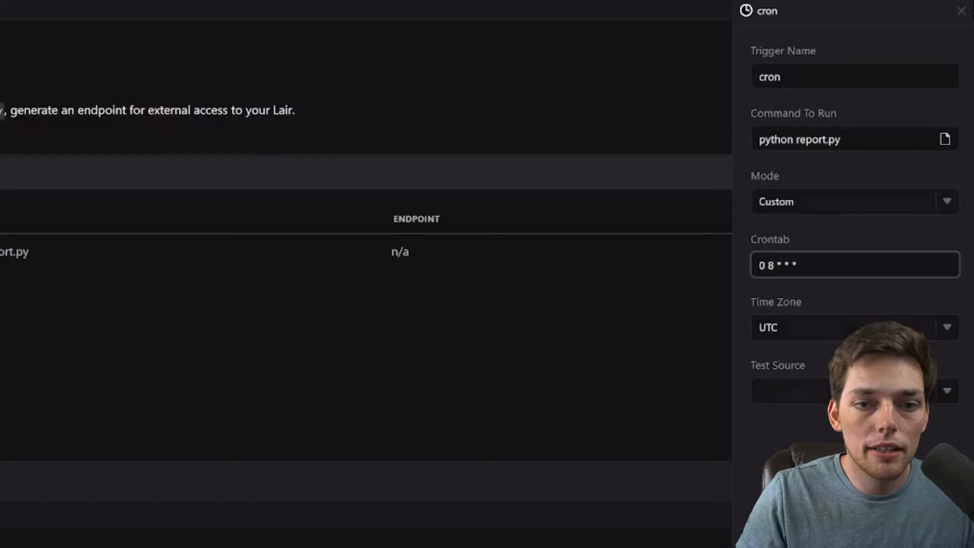
left_click(770, 408)
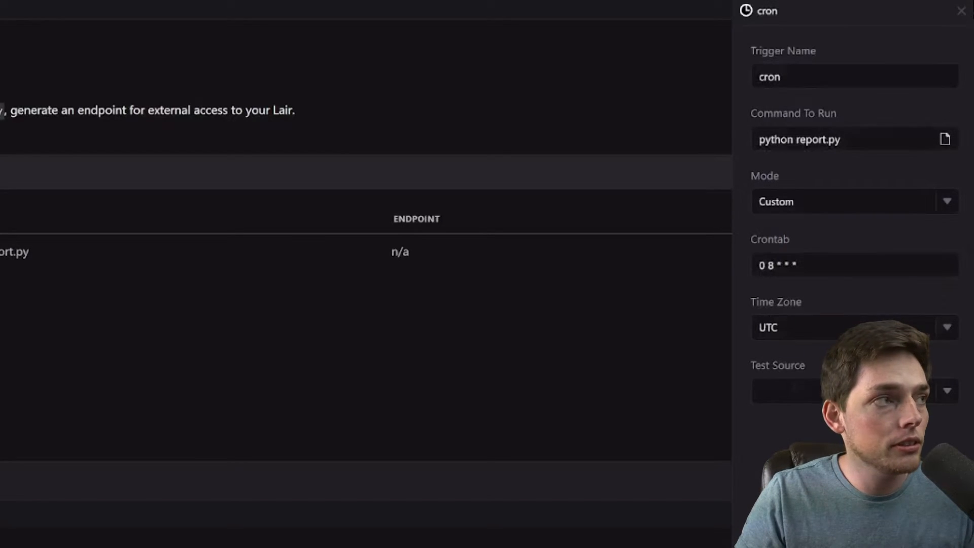
- Save all unsaved changes so the trigger appears in the triggers list
key("ctrl+w")
left_click(84, 490)
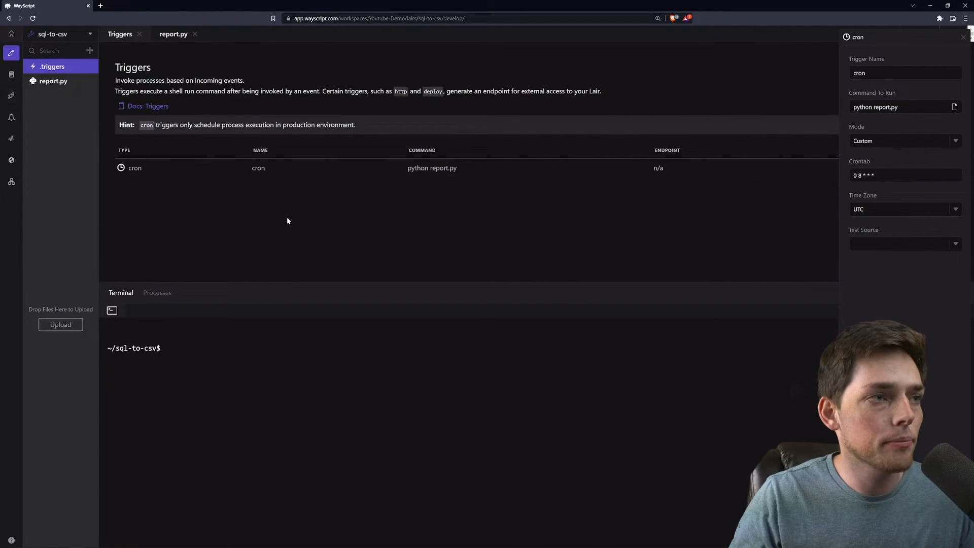
- Deploy the sql-to-csv lair to production and confirm the deploy
left_click(12, 96)
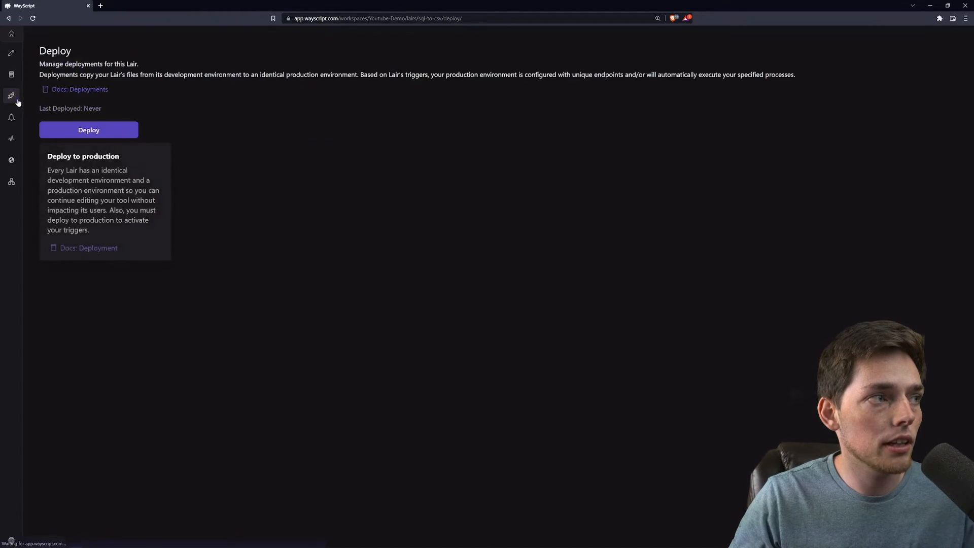
left_click(88, 130)
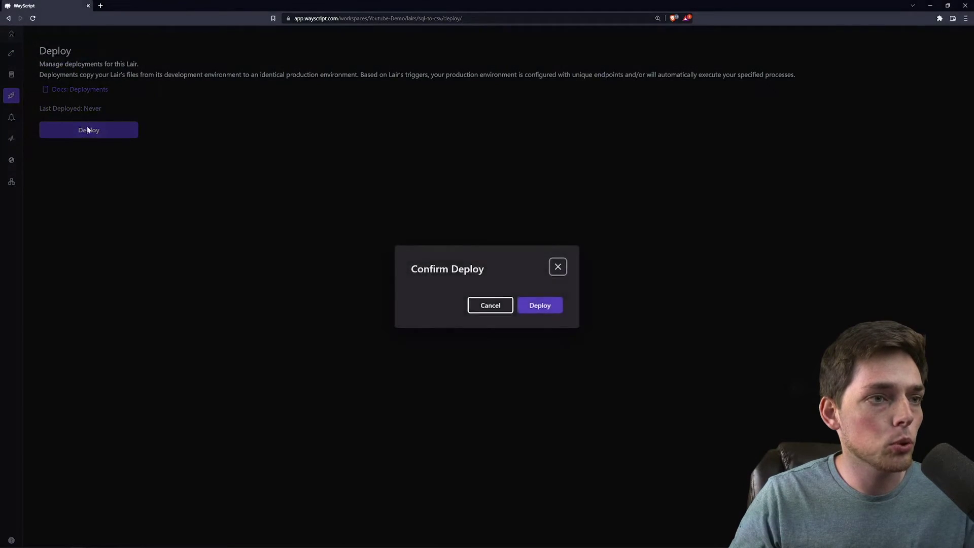
left_click(558, 306)
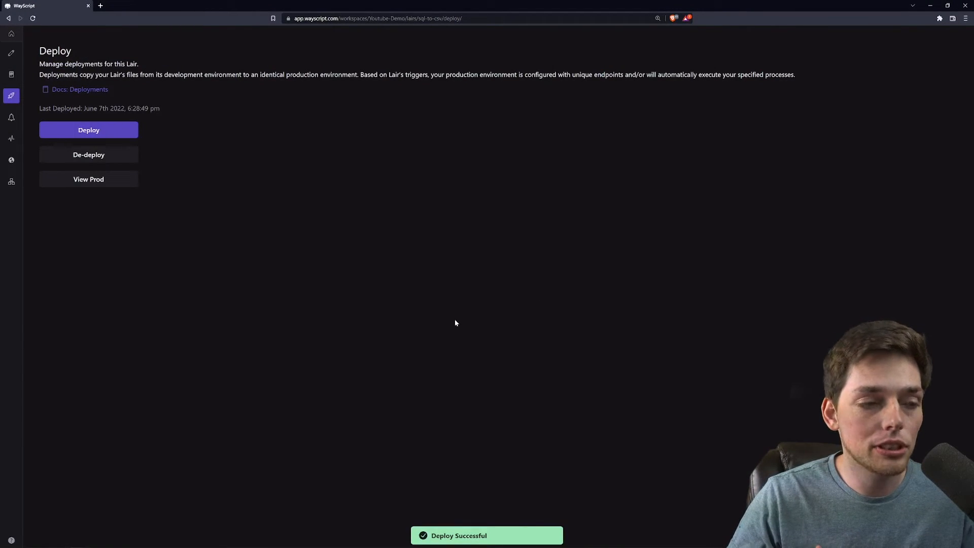
- View the production lair's read-only report.py and highlight its database connection block
left_click(126, 182)
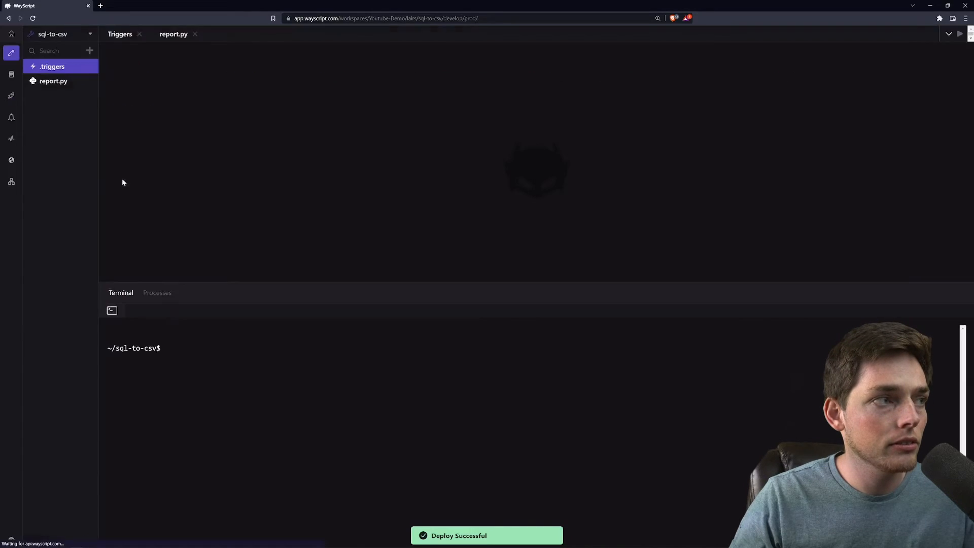
left_click(53, 81)
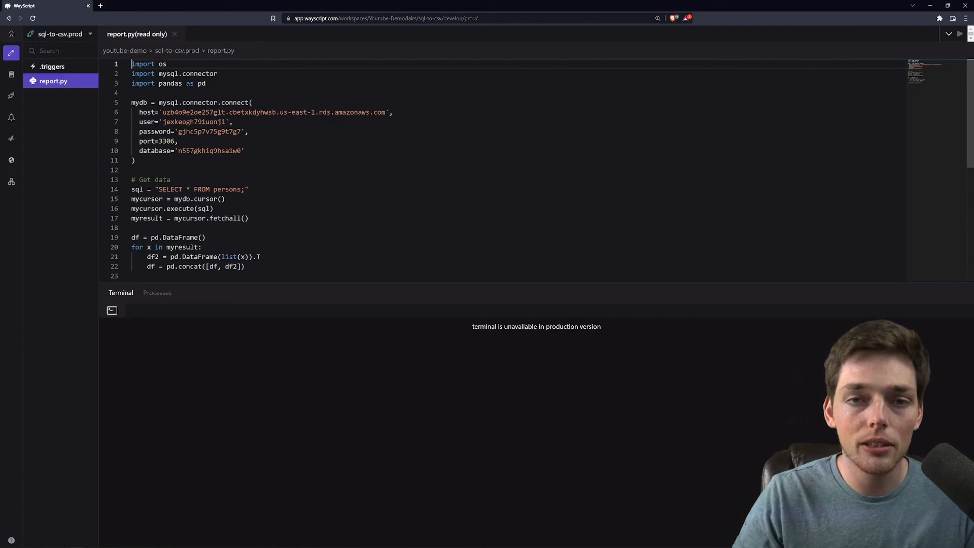
scroll(503, 168, "down", 3)
scroll(502, 168, "up", 3)
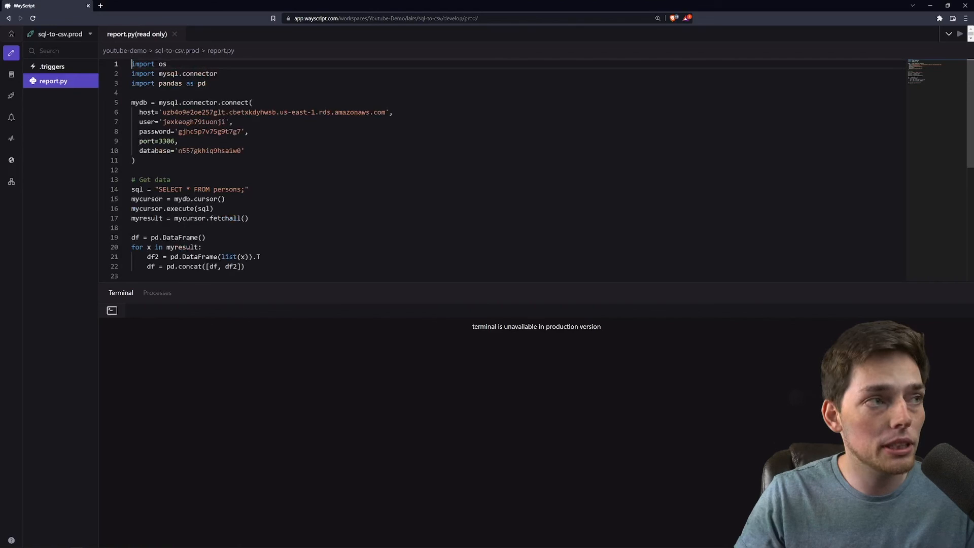
left_click_drag(138, 160, 131, 102)
left_click(137, 159)
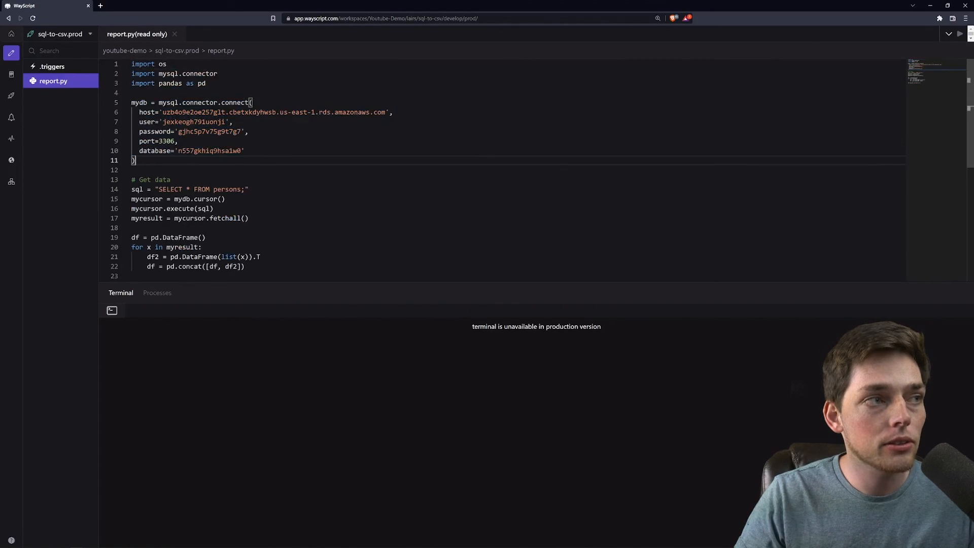